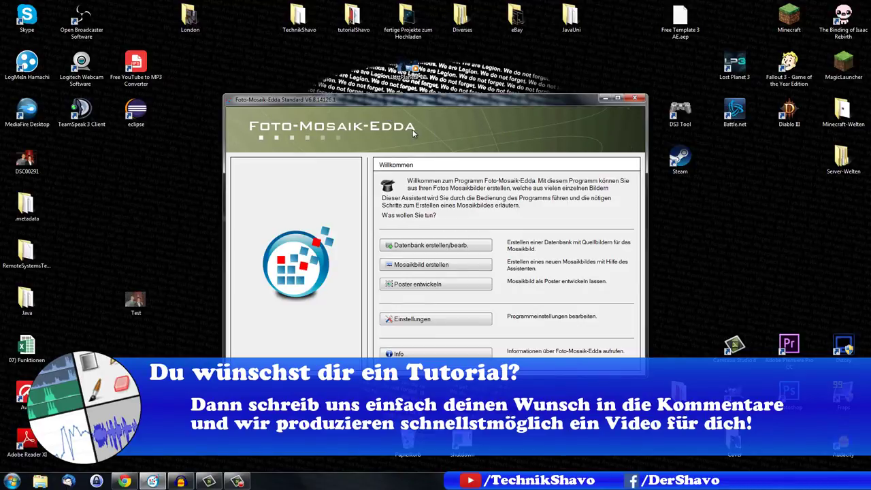
Step: Start a new picture database named Urlaub for adding images
left_click(435, 248)
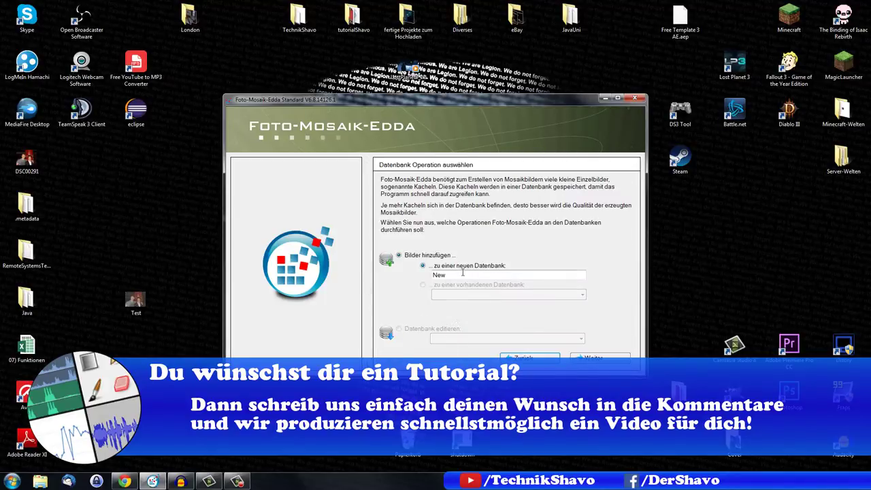
left_click_drag(463, 275, 433, 274)
type("T")
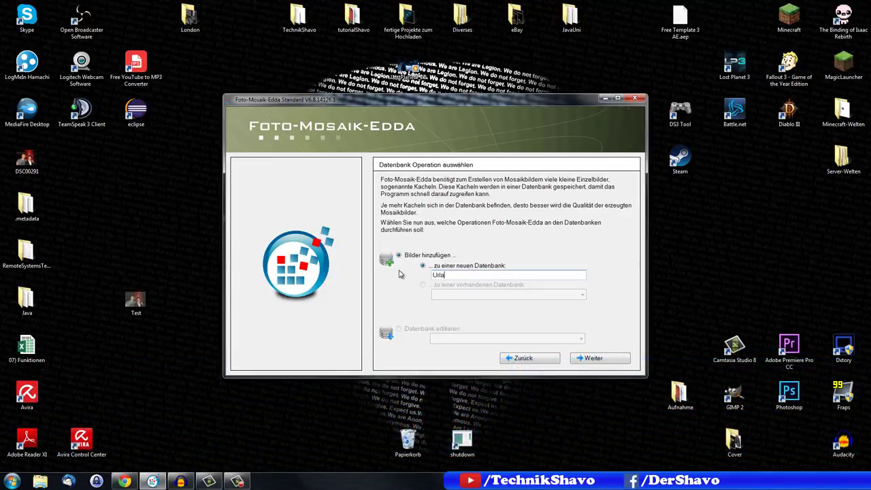
type("rlaub")
left_click(590, 362)
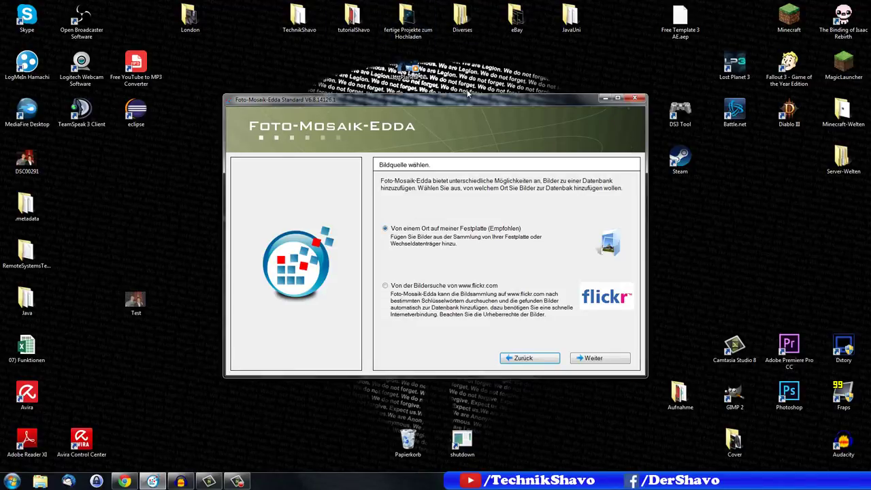
Step: Choose the hard disk as the picture source and select the London folder on the desktop
left_click(589, 358)
left_click(628, 201)
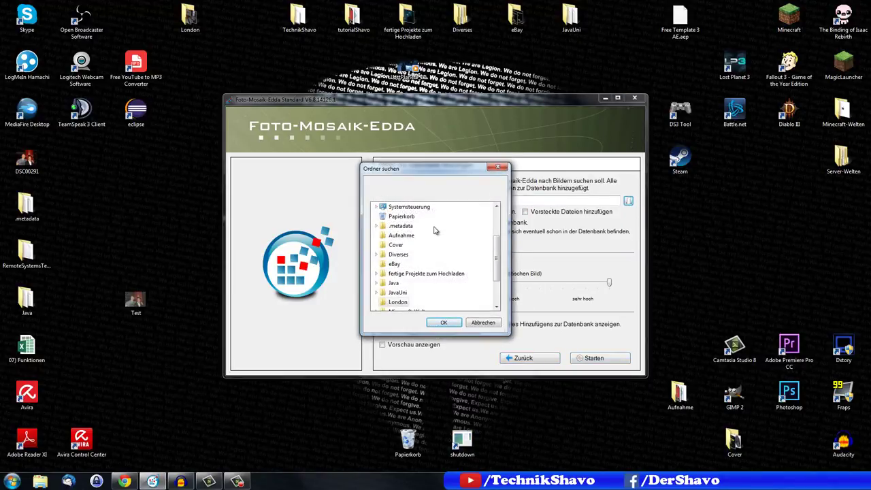
scroll(431, 235, "up", 2)
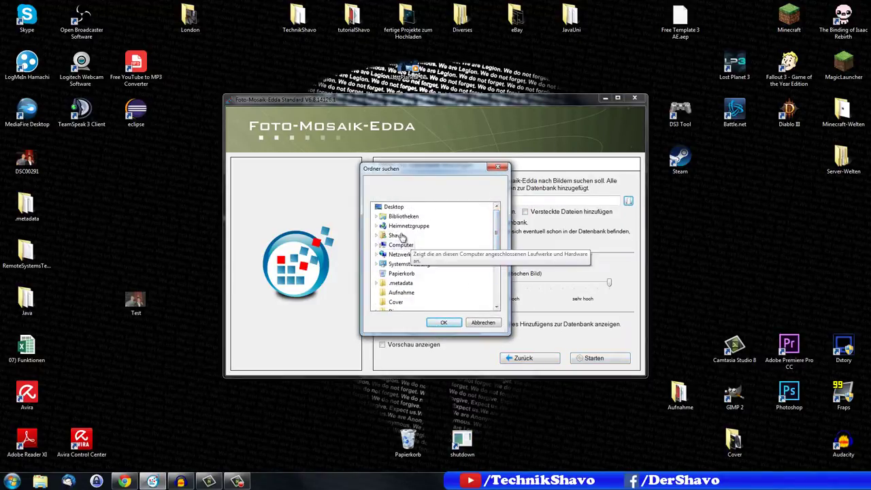
scroll(430, 289, "down", 3)
left_click(416, 292)
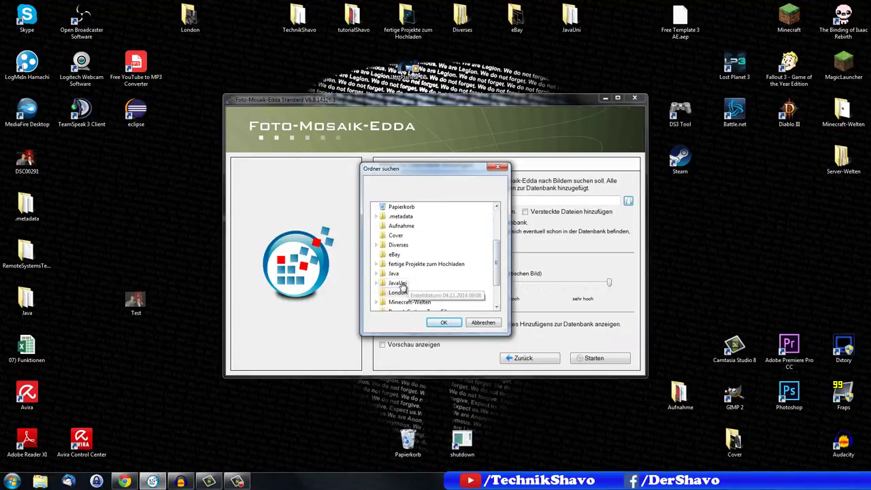
left_click(444, 323)
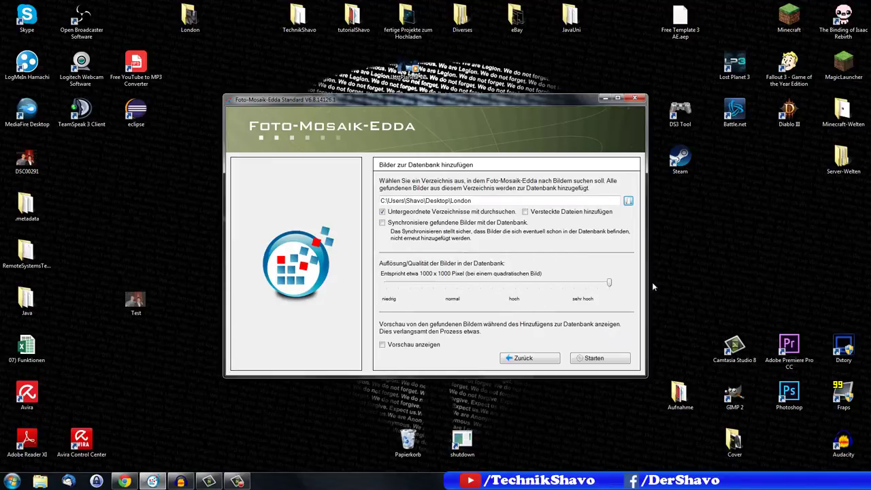
Step: Keep the database picture quality at very high, add the folder's pictures, and return to the start page
mouse_move(612, 282)
left_mouse_down()
mouse_move(491, 288)
mouse_move(612, 283)
left_mouse_up()
left_click(594, 361)
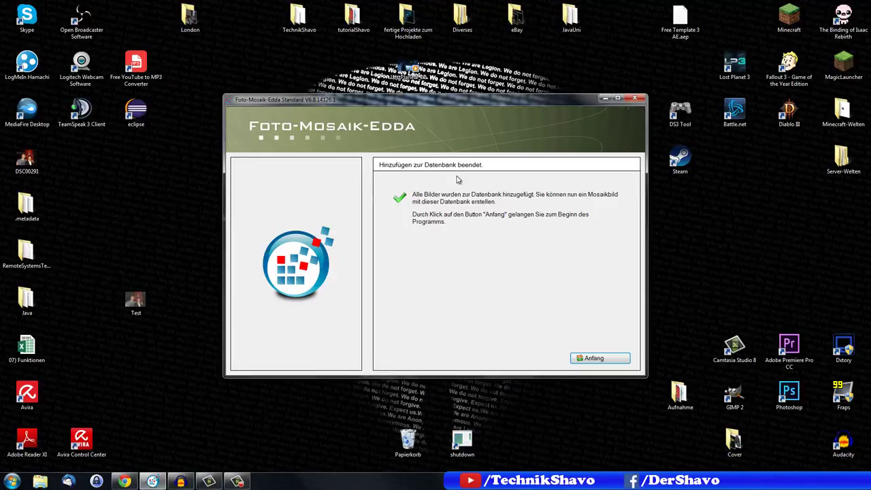
left_click(599, 359)
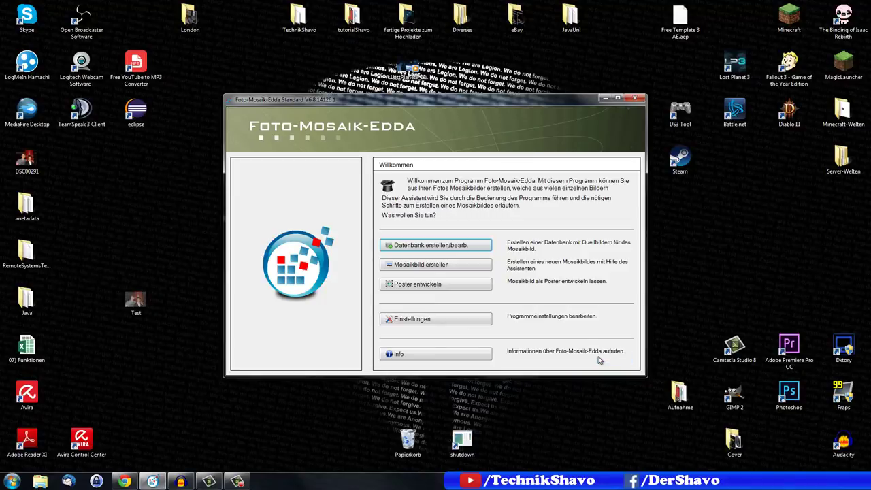
Step: Check which databases are available for editing and return to the start page
left_click(465, 248)
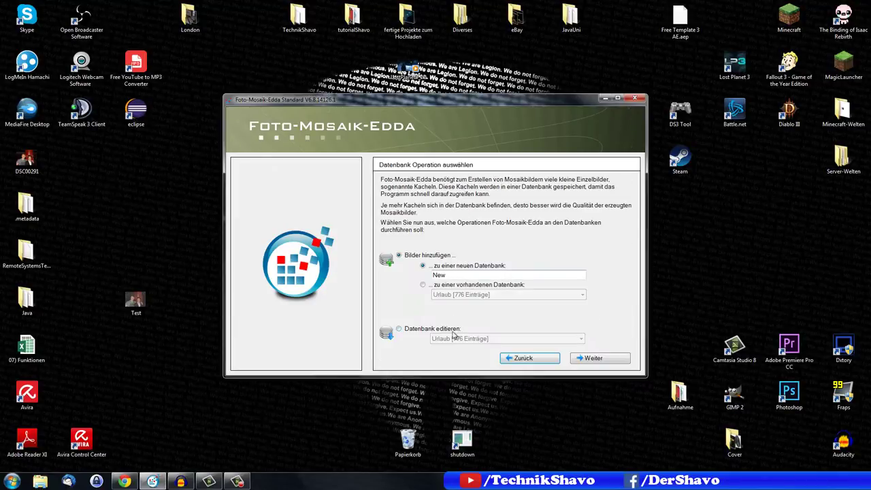
left_click(399, 328)
left_click(504, 340)
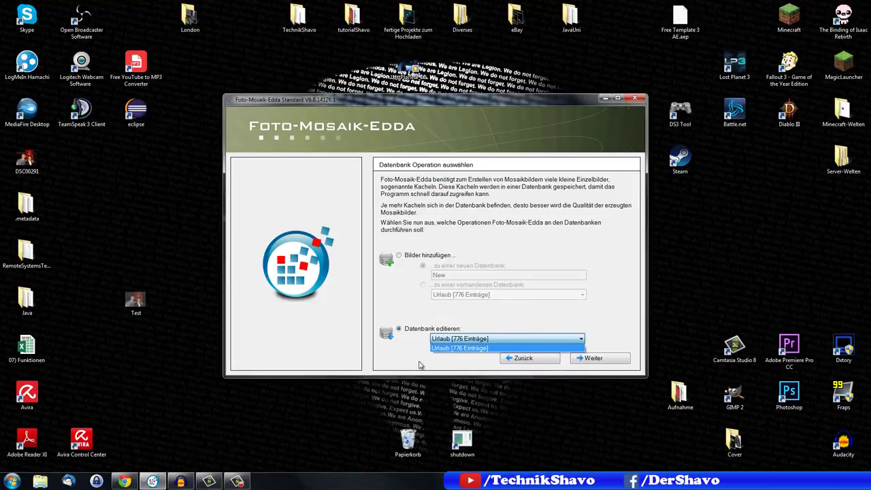
left_click(528, 362)
left_click(525, 359)
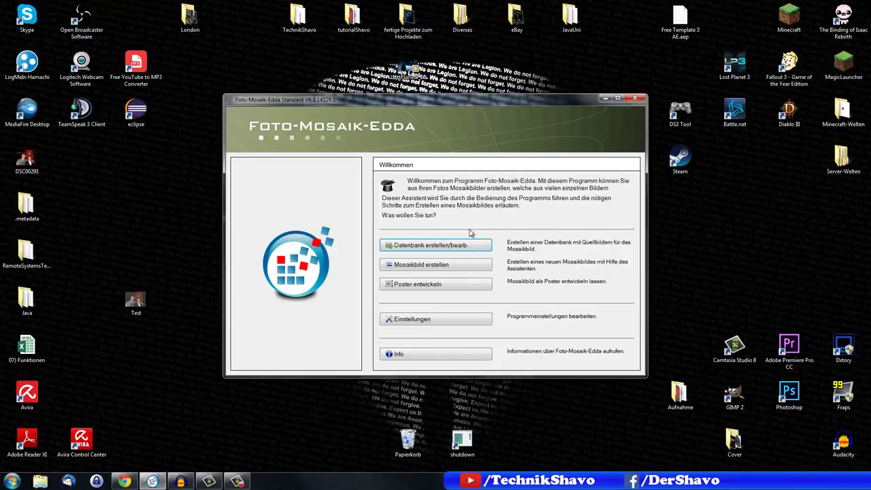
Step: Start a new classic mosaic and load DSC00291 from the desktop as the picture to convert
left_click(443, 270)
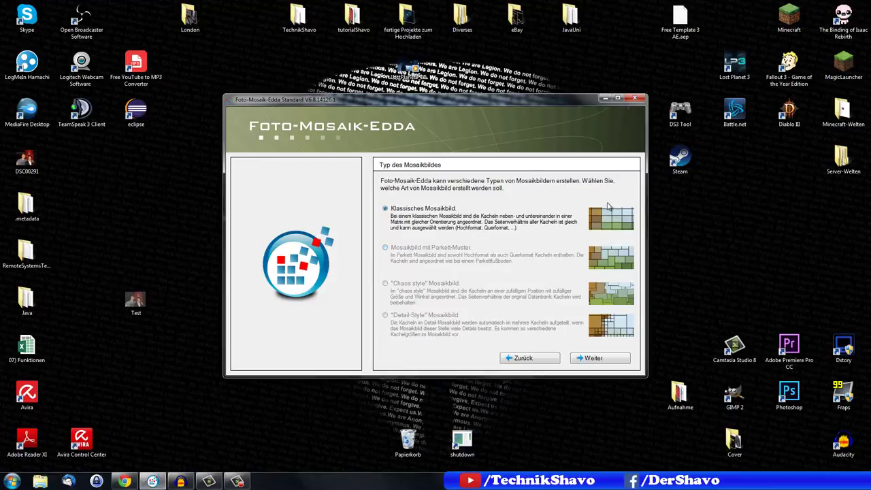
left_click(587, 359)
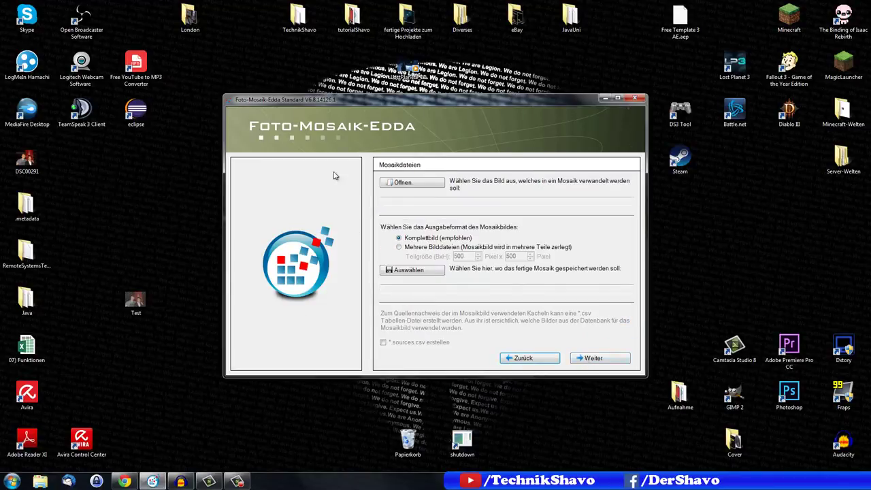
left_click(414, 185)
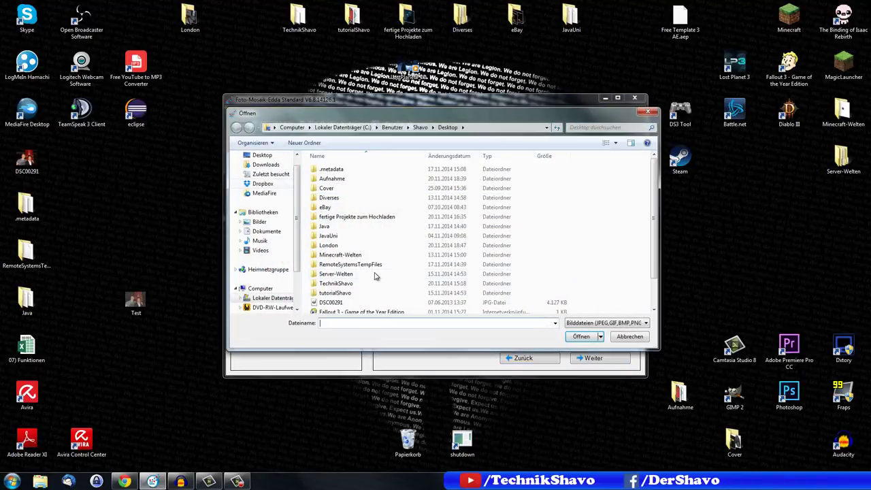
scroll(336, 293, "down", 1)
left_click(331, 270)
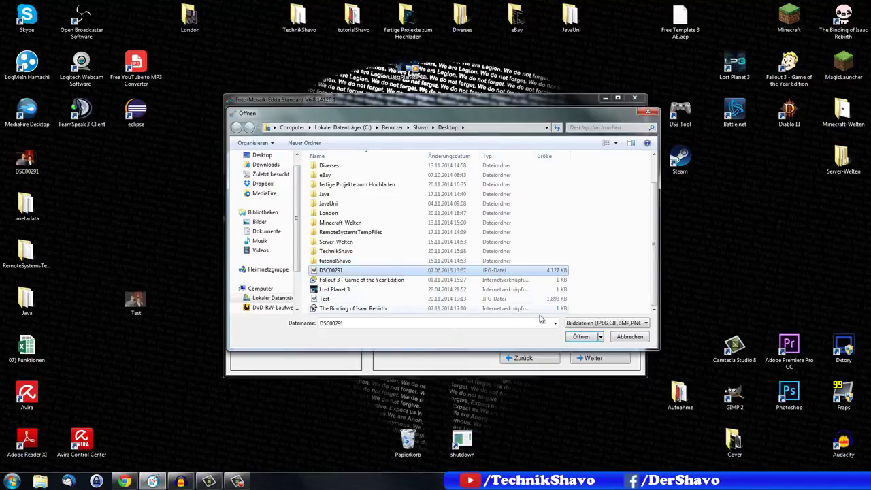
left_click(579, 336)
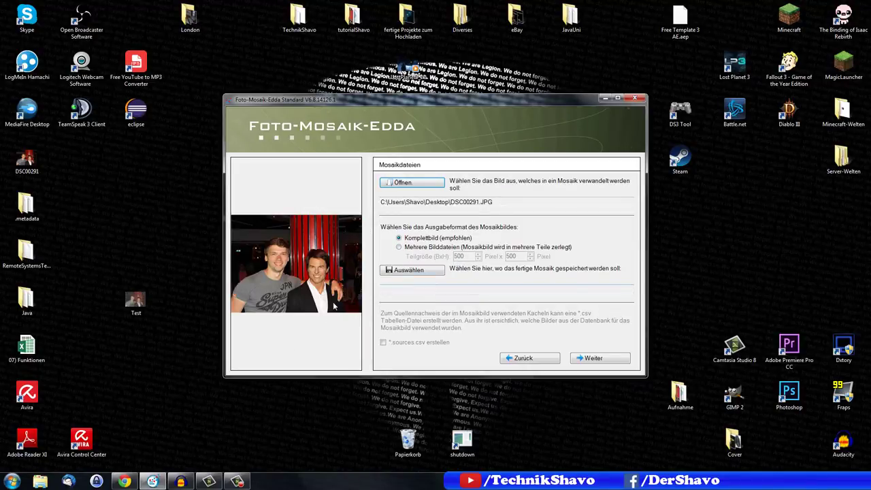
Step: Set the finished mosaic to be saved on the desktop as a JPEG named Mosaik
left_click(401, 273)
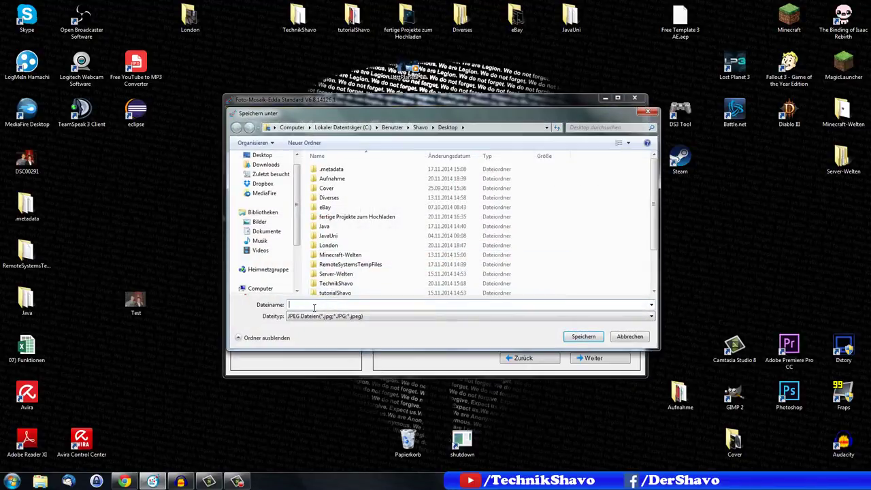
type("Mosaik")
left_click(580, 336)
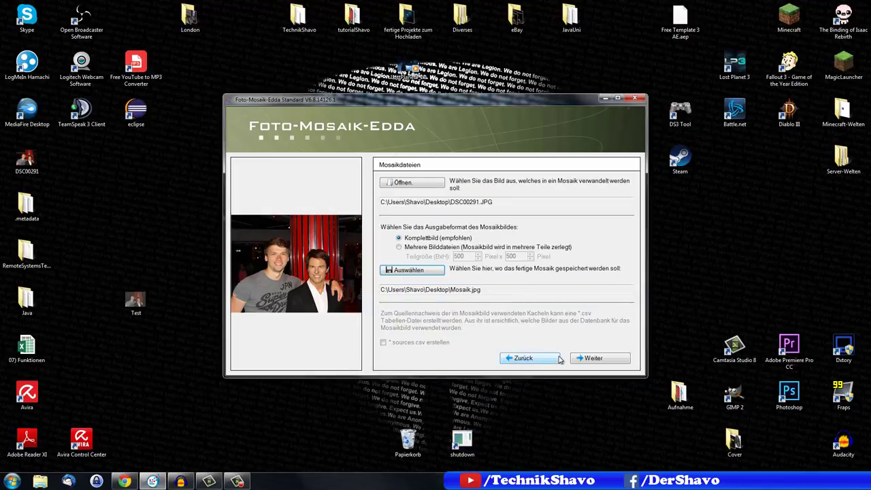
left_click(608, 364)
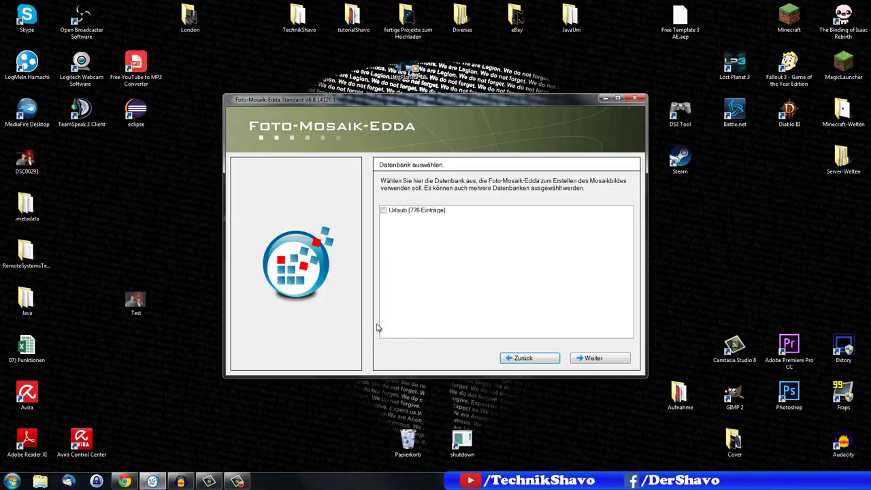
Step: Select the Urlaub database for the tiles and set the paper size to Poster (90x60cm)
left_click(419, 211)
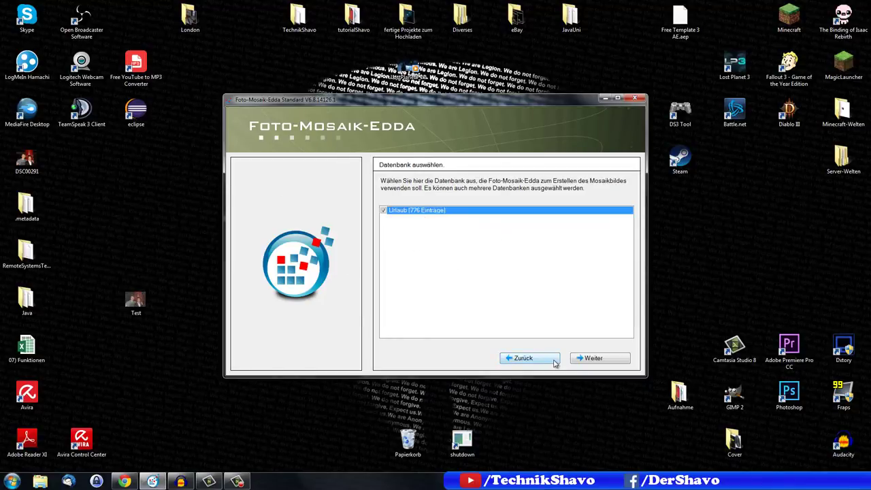
left_click(601, 362)
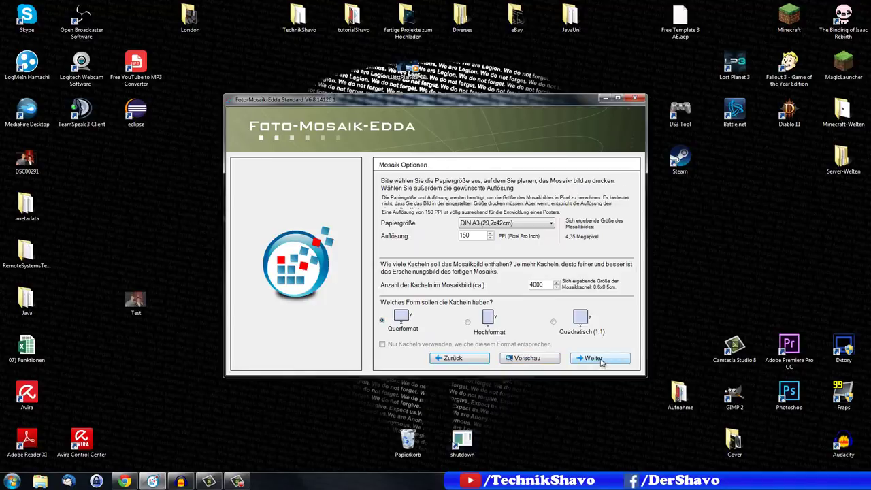
left_click(508, 226)
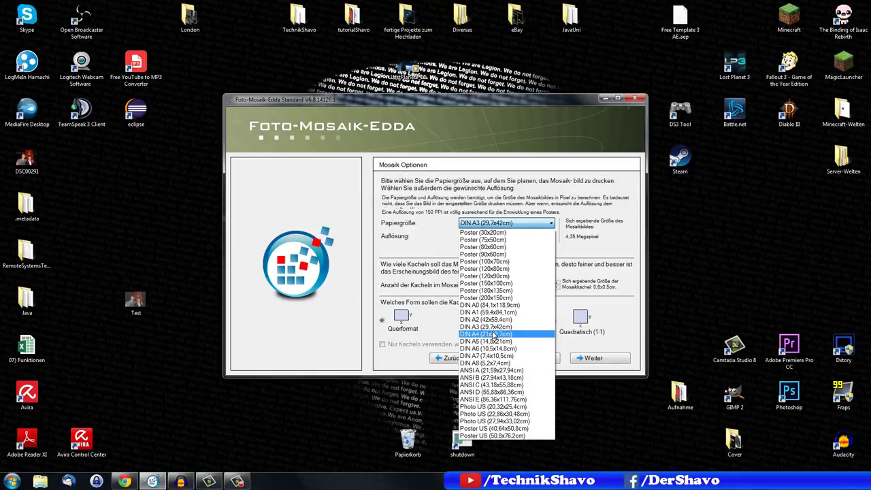
left_click(505, 255)
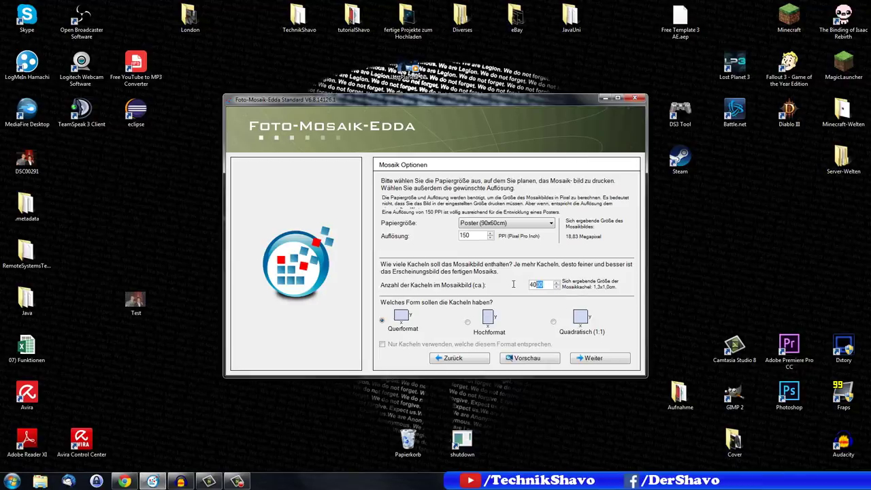
Step: Set the number of tiles to 400 and preview the mosaic
key("BackSpace")
left_click_drag(537, 287, 523, 287)
left_click(528, 360)
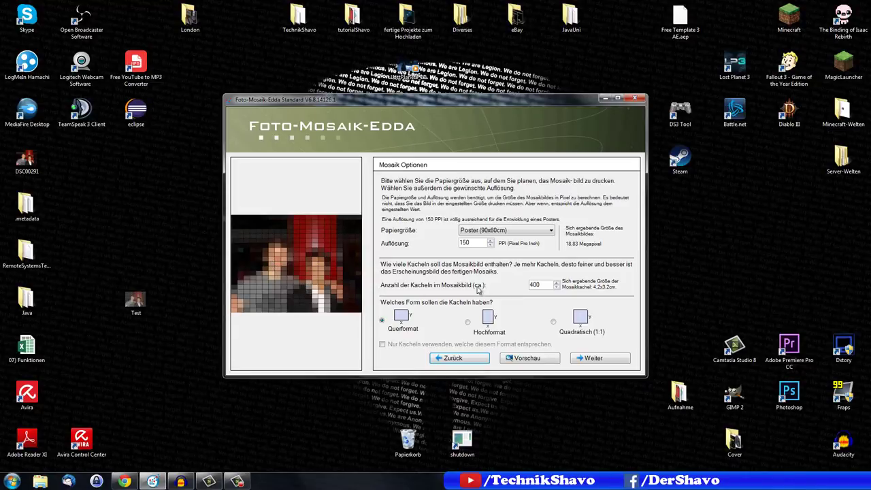
Step: Set the number of tiles to 2000, preview the mosaic, and continue with landscape-format tiles
left_click_drag(543, 286, 517, 288)
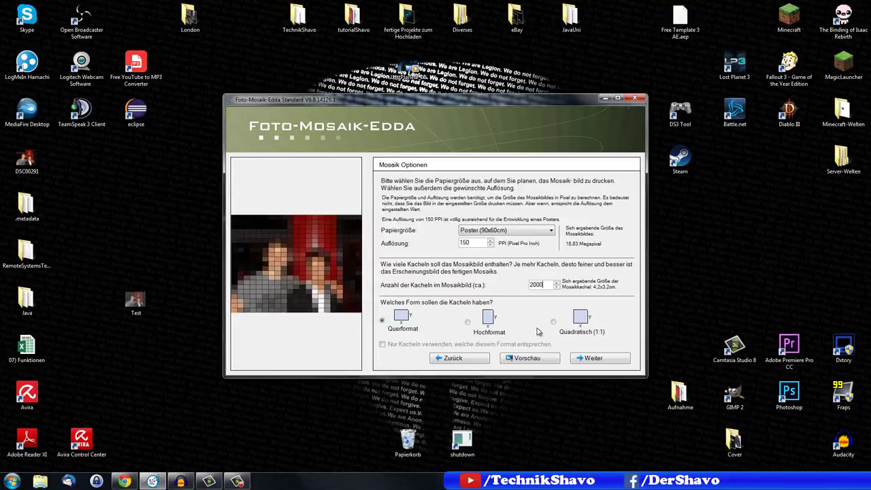
left_click(542, 360)
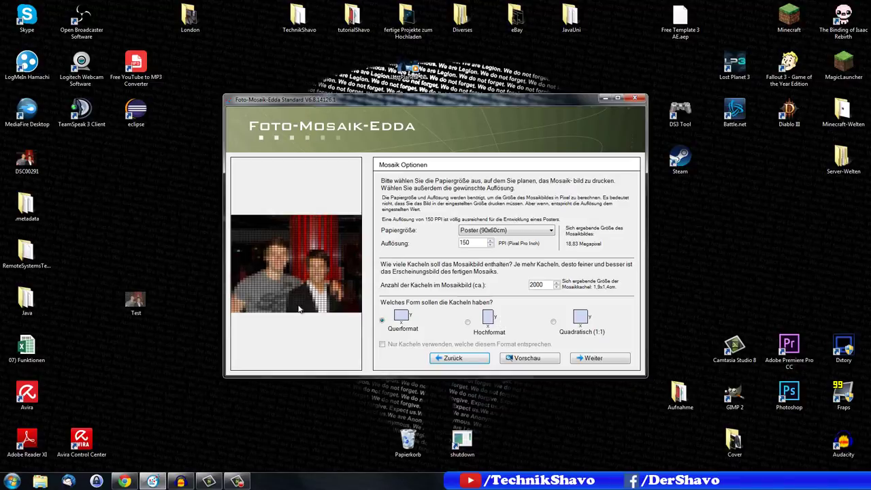
left_click(468, 323)
left_click(381, 321)
left_click(596, 359)
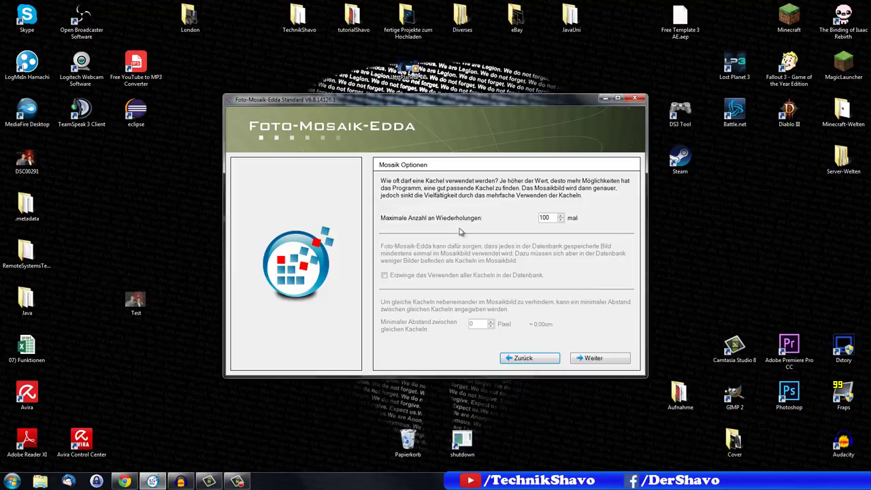
Step: Set the maximum number of repetitions per tile to 3 and continue to the frame and overlay options
double_click(545, 218)
type("1")
type("3")
double_click(549, 217)
left_click(584, 361)
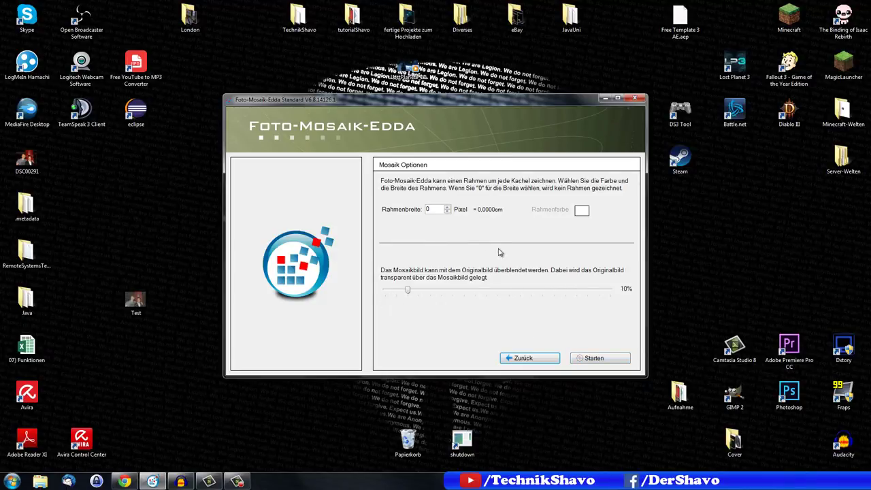
Step: Try a tile frame width of 4 pixels, view the frame colour choices, and reset the width to 0
left_click(447, 207)
left_click(447, 207)
left_click(448, 207)
left_click(447, 208)
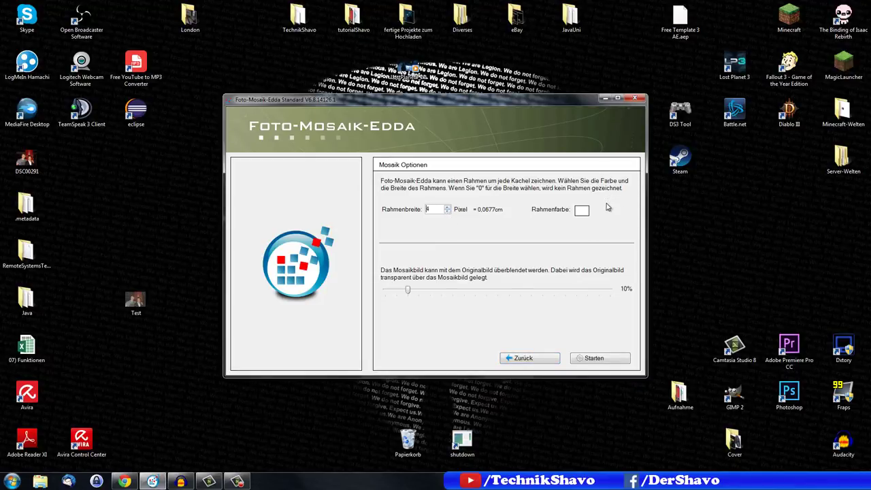
left_click(447, 211)
left_click(448, 212)
left_click(447, 212)
left_click(447, 211)
left_click(448, 209)
left_click(581, 212)
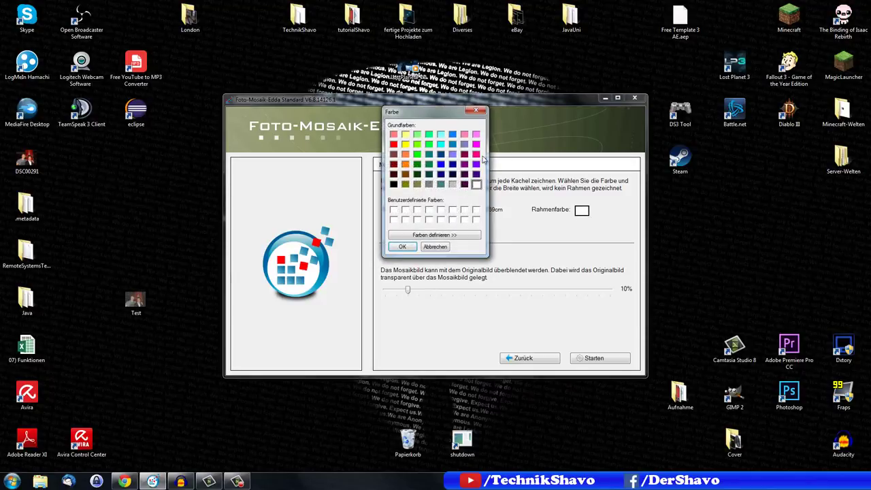
left_click(476, 110)
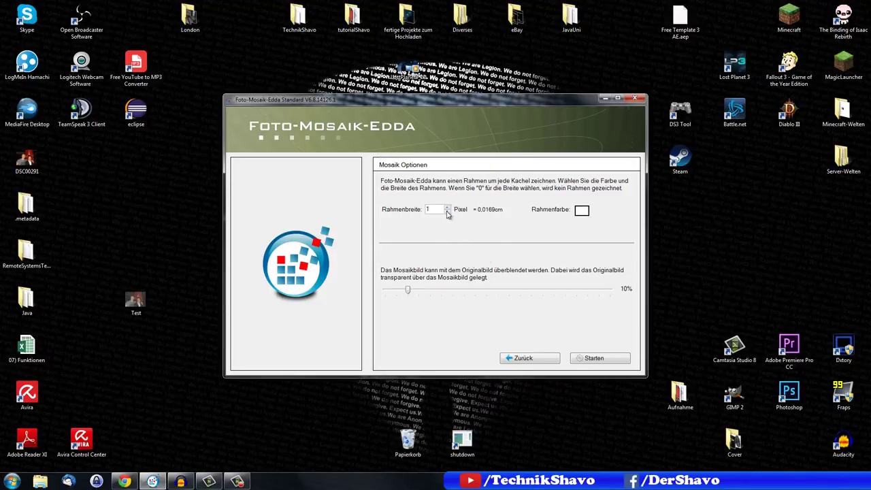
left_click(447, 212)
Step: Set the original picture's overlay to 20%, generate the mosaic, and return to the start page
left_click_drag(410, 291, 431, 293)
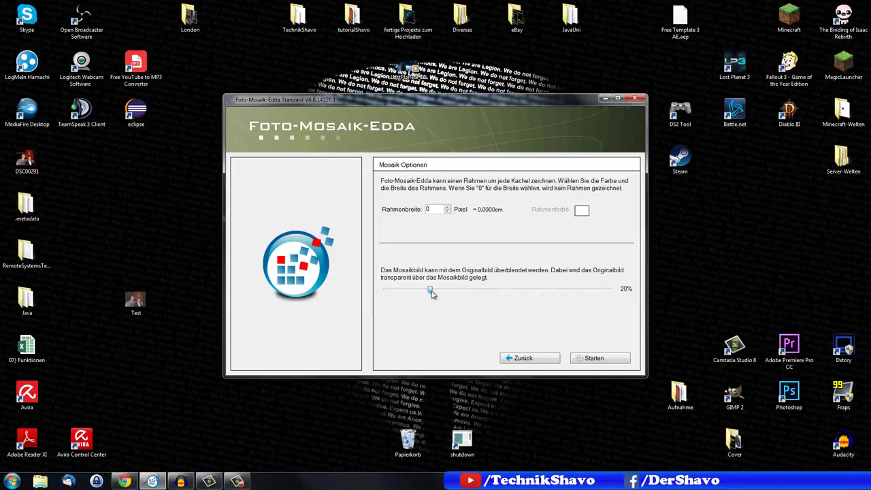
left_click(595, 360)
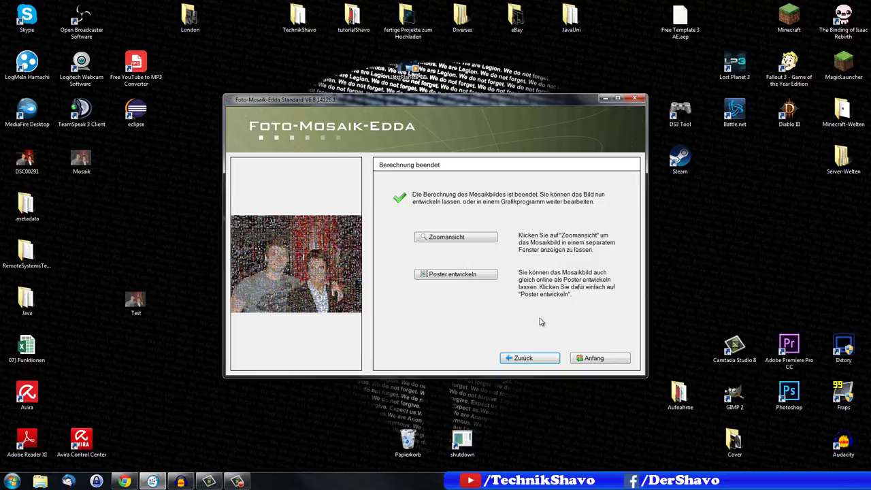
left_click(591, 357)
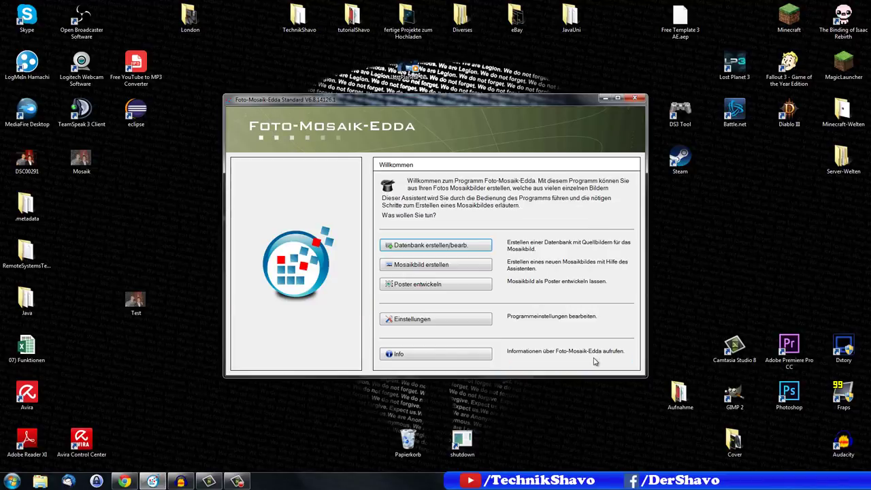
Step: Minimize Foto-Mosaik-Edda, open the Mosaik image from the desktop in Windows Photo Viewer, and enlarge the viewer window
left_click(605, 98)
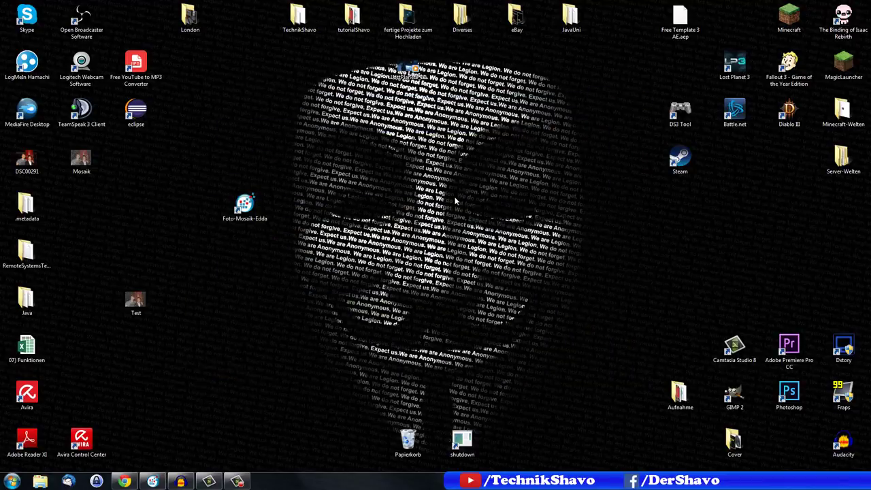
right_click(81, 158)
left_click(114, 215)
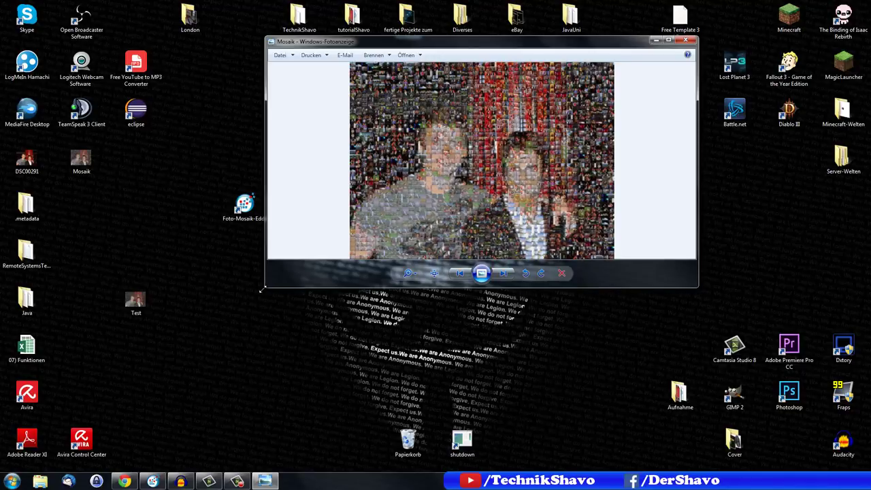
left_click_drag(263, 289, 173, 363)
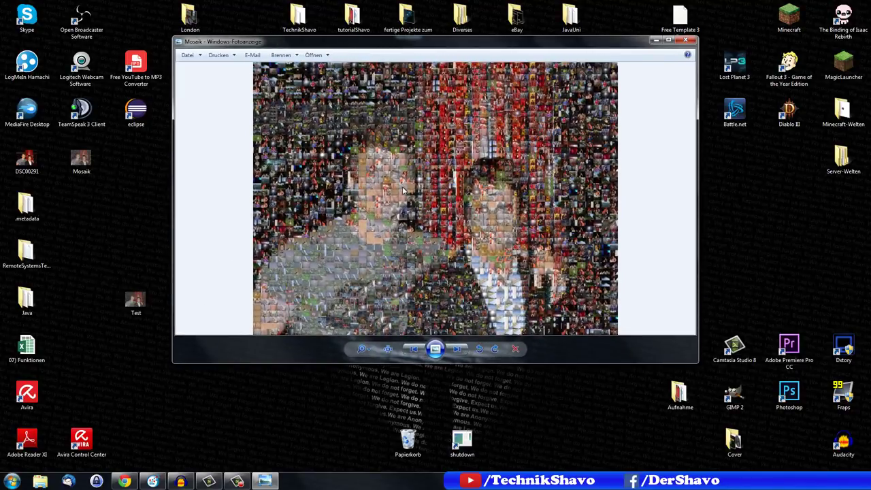
Step: Examine the individual photo tiles of the Mosaik image up close, then the picture as a whole
scroll(384, 190, "up", 3)
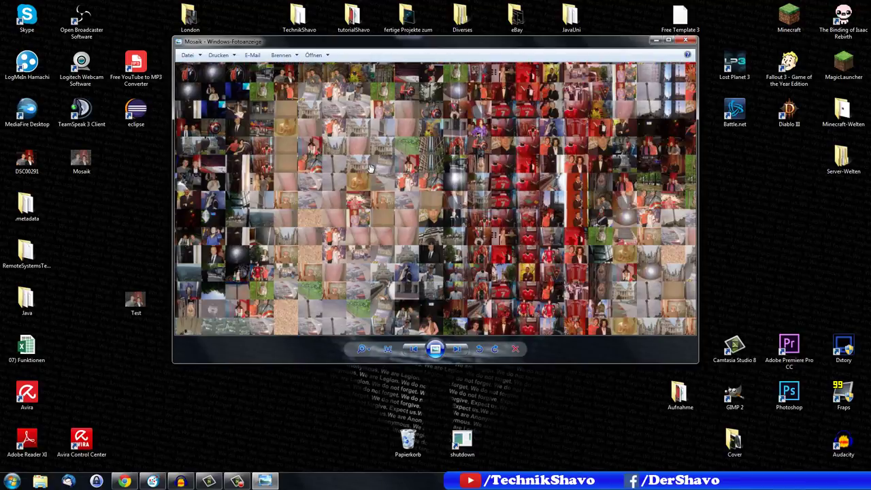
scroll(371, 172, "up", 1)
scroll(367, 168, "down", 4)
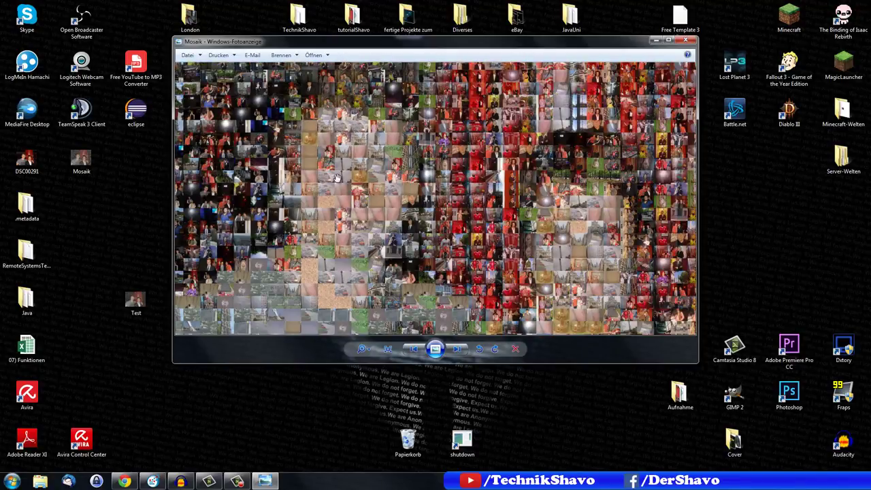
scroll(303, 272, "up", 5)
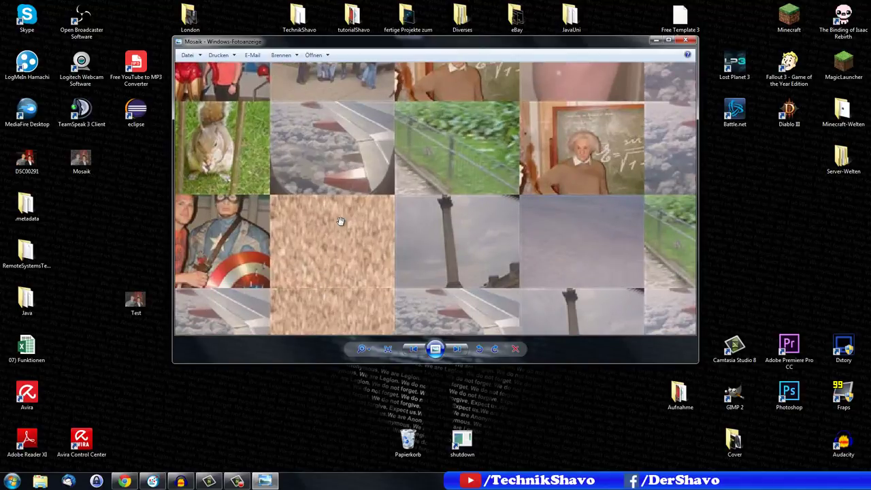
scroll(284, 233, "down", 3)
scroll(289, 234, "down", 5)
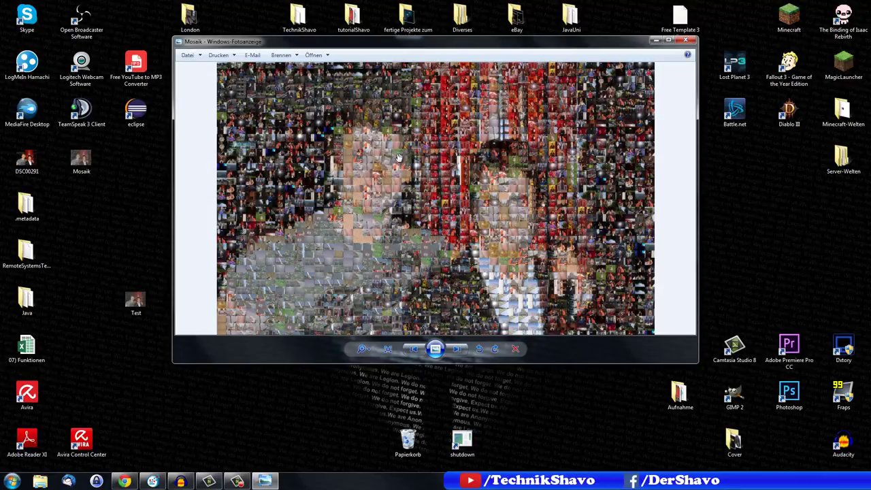
scroll(407, 155, "down", 1)
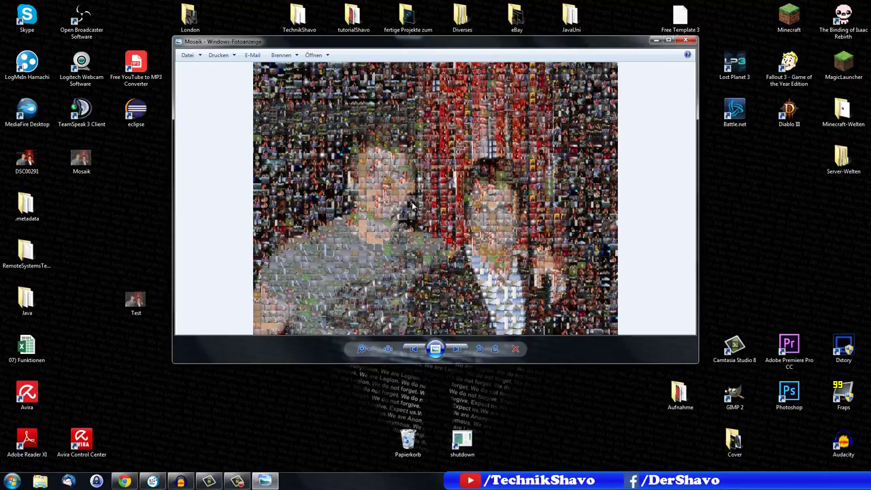
Step: Open the Test mosaic from the desktop in a second viewer and examine its tiles and overall look for comparison with the Mosaik image
right_click(134, 305)
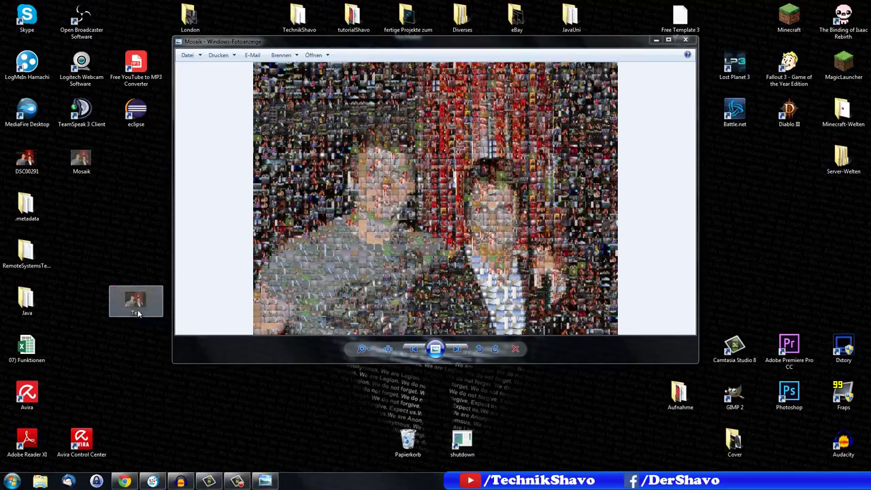
left_click(187, 96)
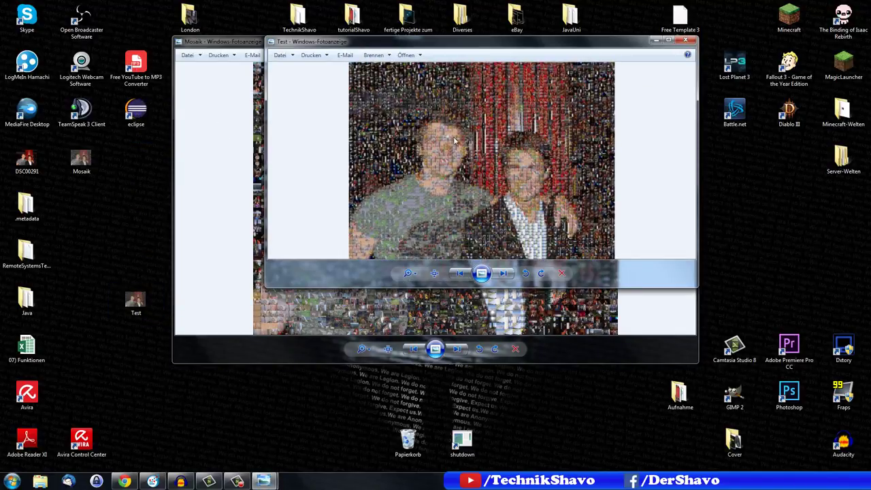
scroll(449, 133, "up", 5)
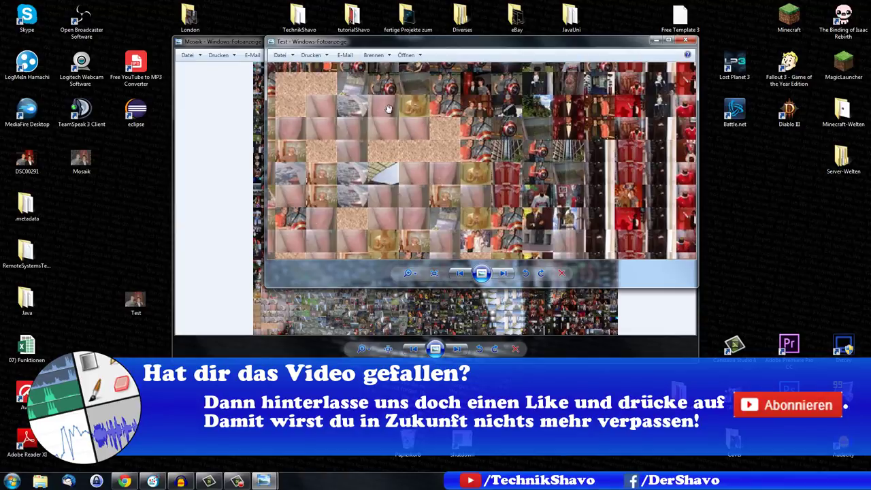
scroll(411, 199, "down", 2)
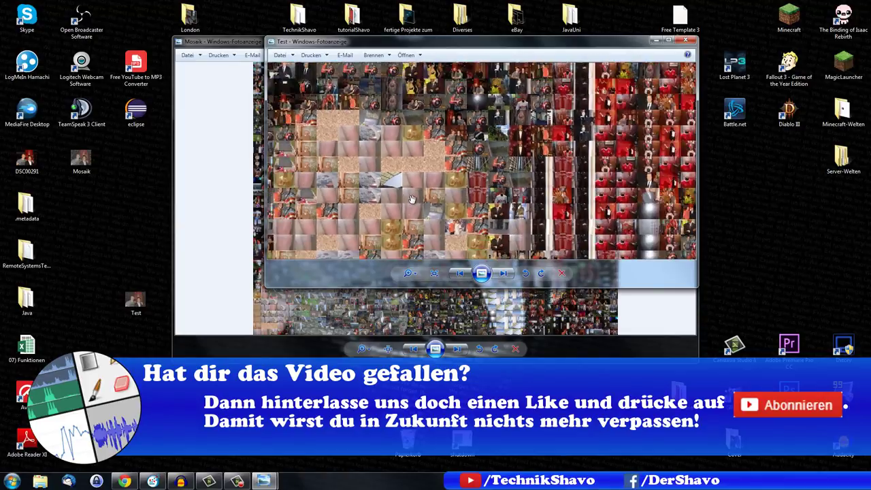
scroll(411, 198, "down", 2)
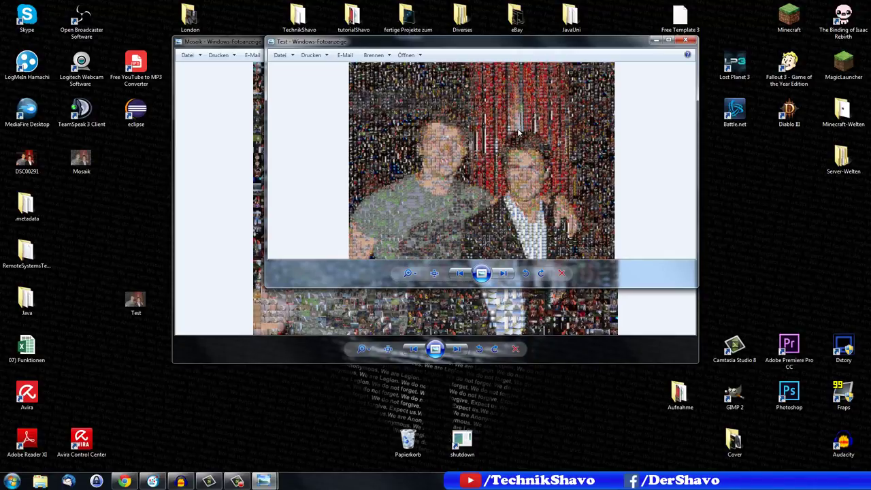
scroll(521, 119, "up", 4)
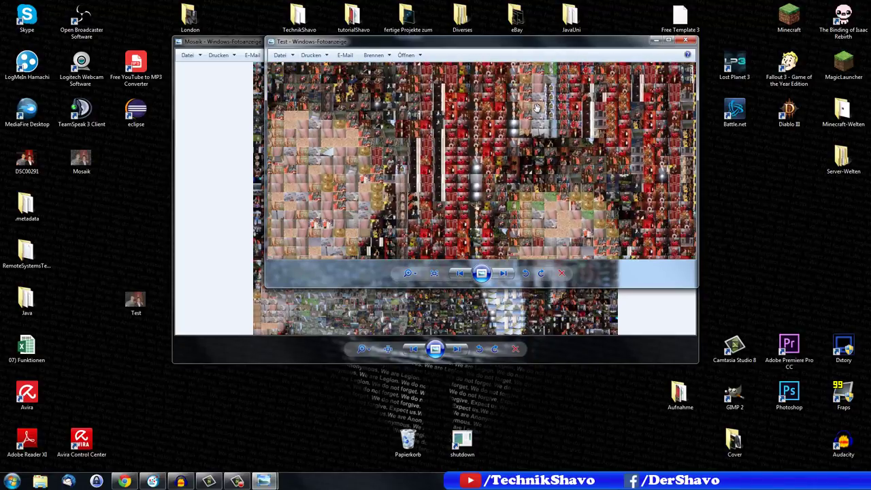
scroll(536, 109, "down", 4)
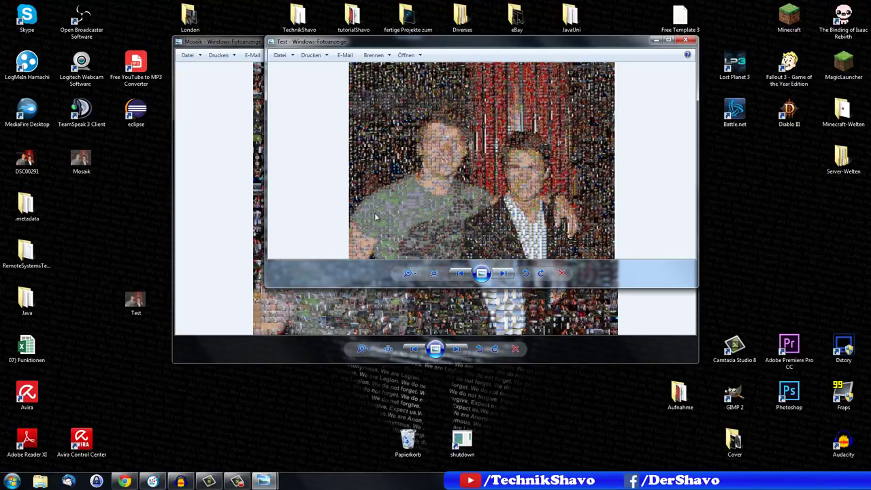
scroll(572, 170, "up", 4)
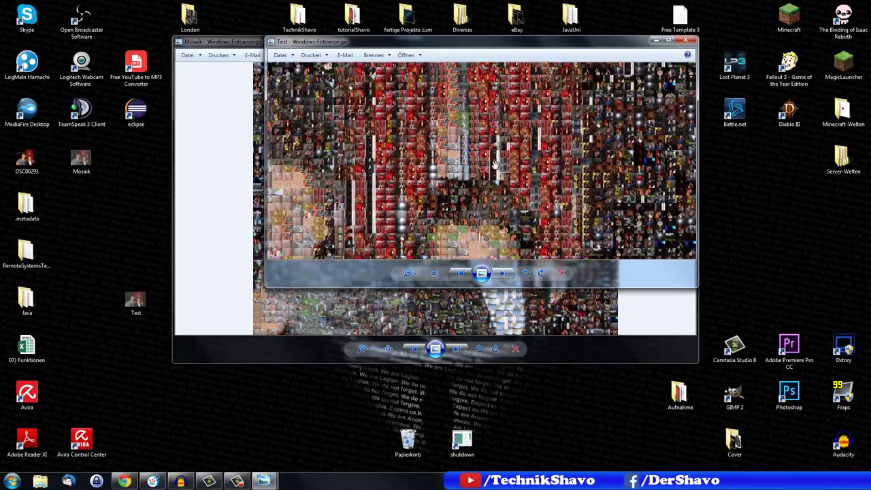
scroll(495, 163, "up", 4)
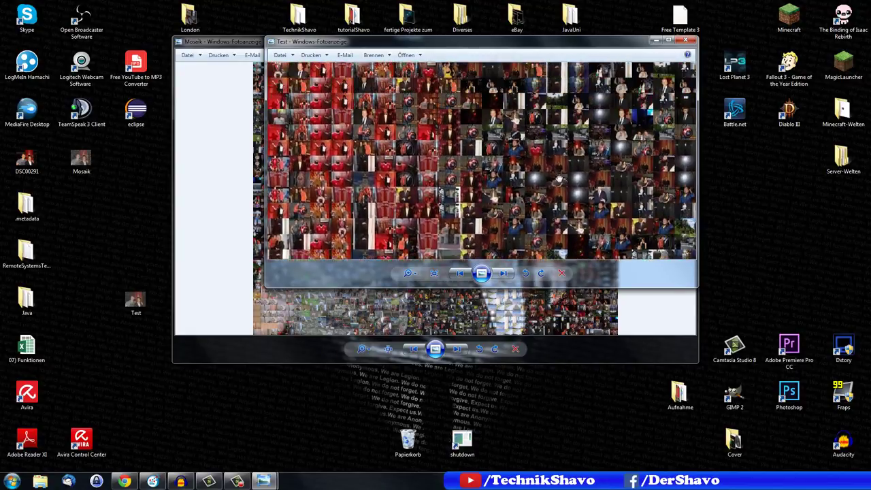
scroll(558, 178, "down", 4)
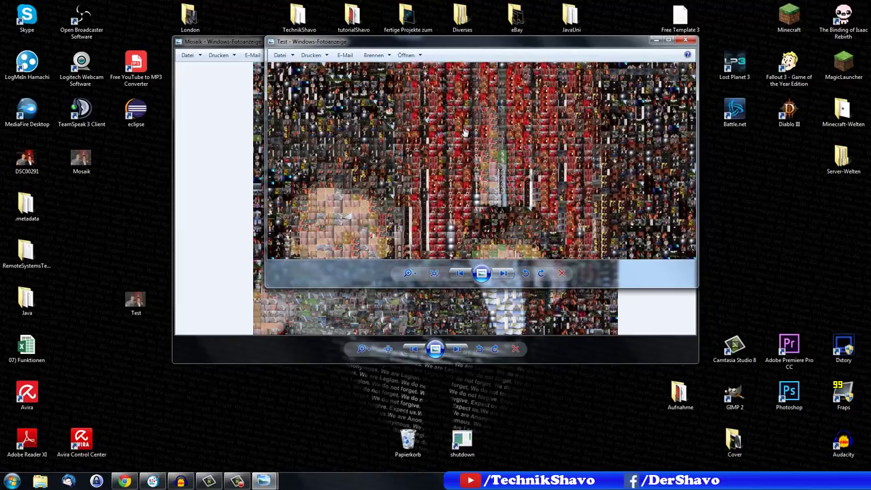
scroll(464, 132, "down", 3)
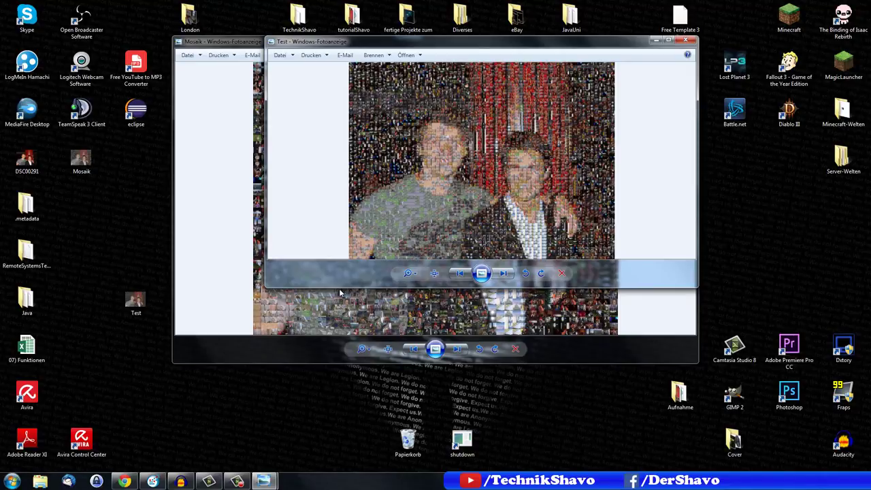
Step: Close the Test and Mosaik image viewers and switch back to the Foto-Mosaik-Edda start page
left_click(686, 41)
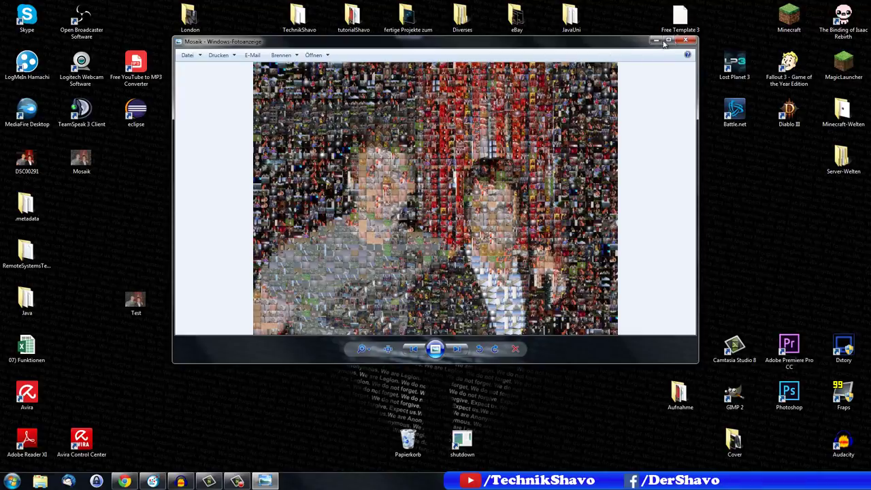
left_click(689, 43)
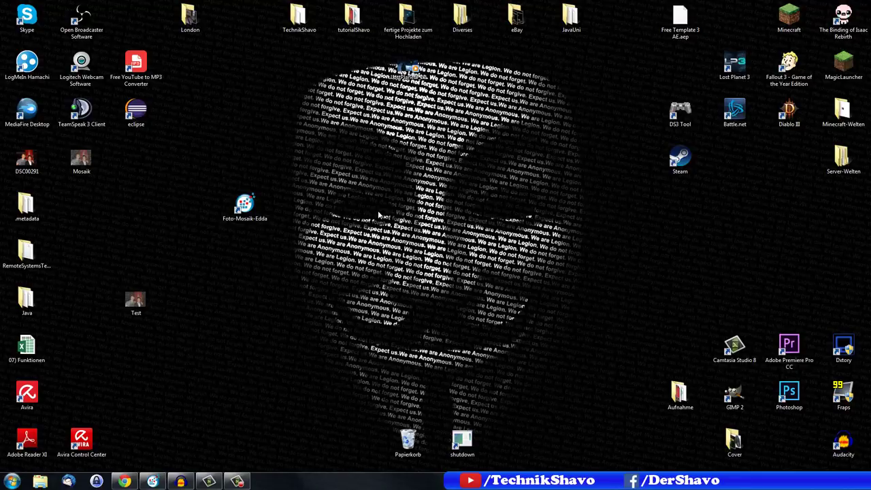
left_click(154, 481)
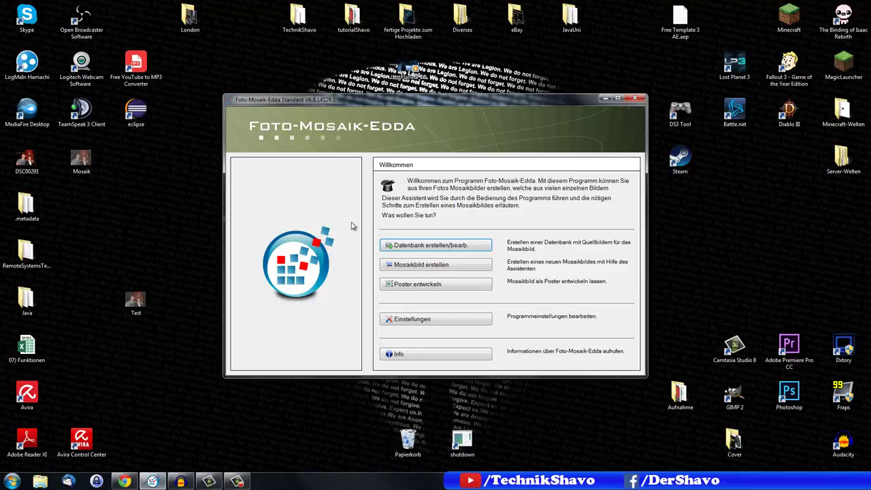